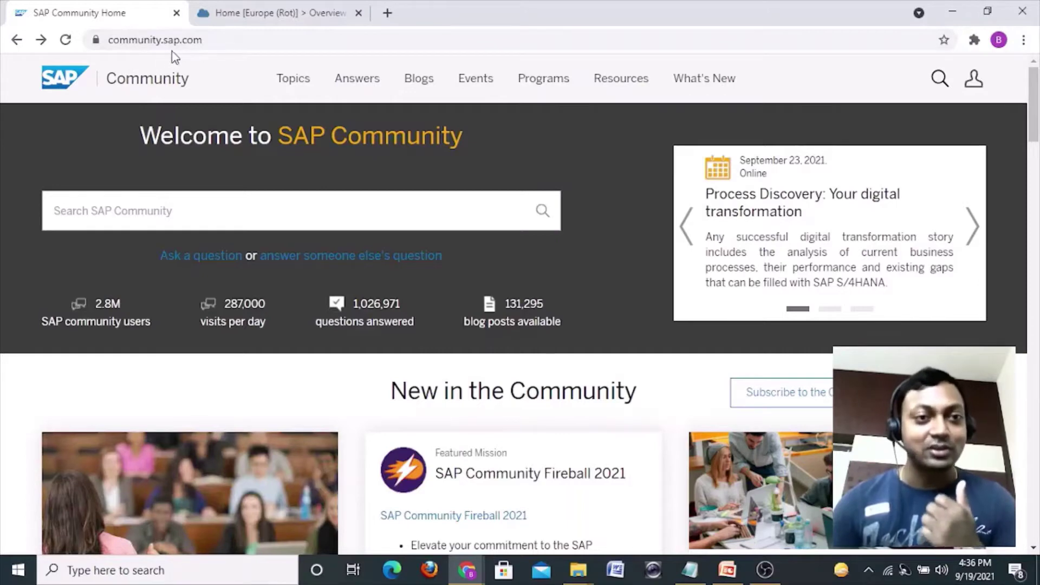
Start logging on to SAP Community with the account e-mail copied from Notepad, and open the new-user registration form.
{"action": "left_click", "coordinate": [974, 80]}
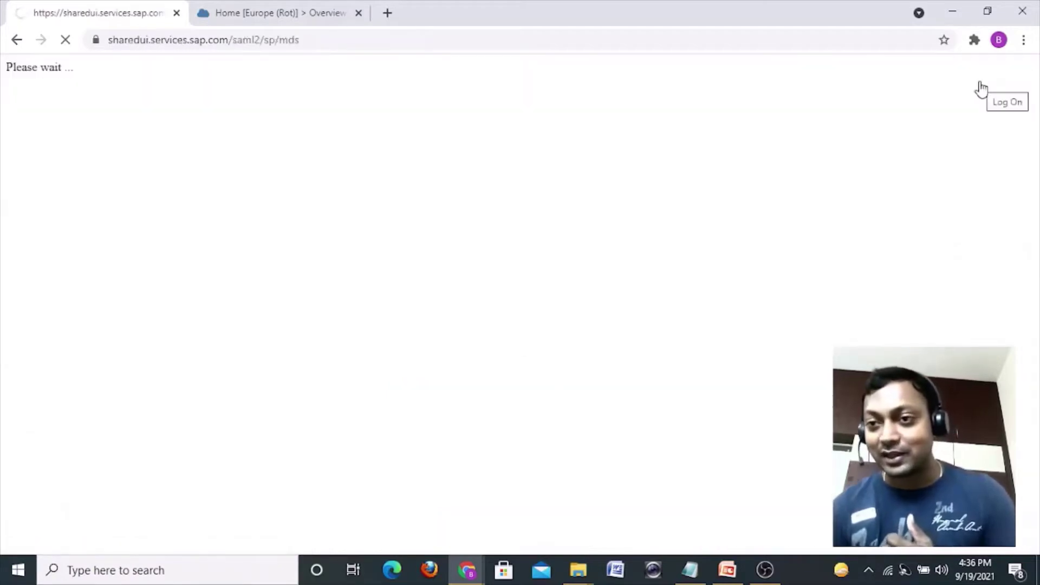
{"action": "left_click", "coordinate": [683, 574]}
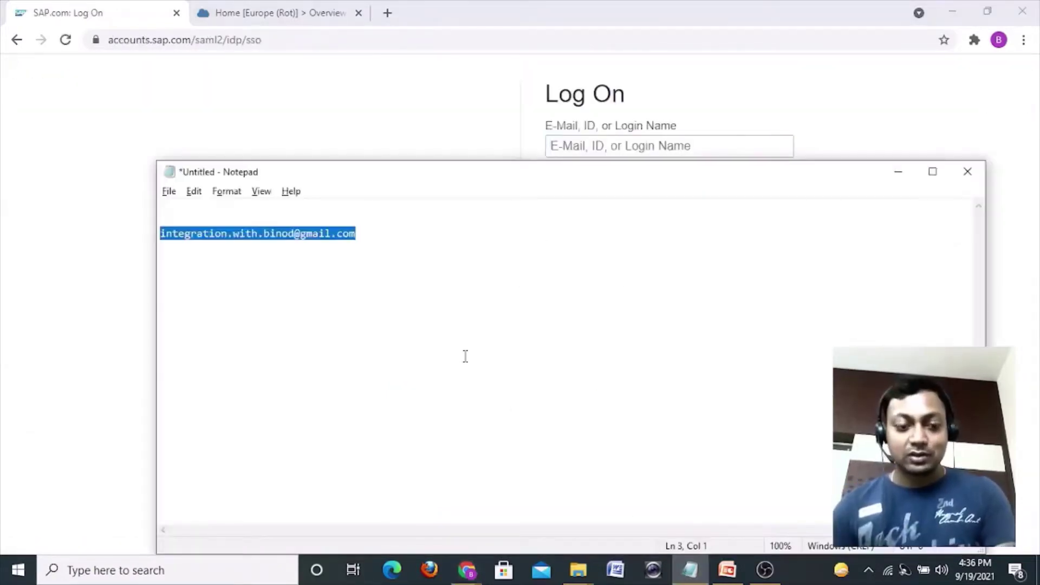
{"action": "left_click", "coordinate": [618, 153]}
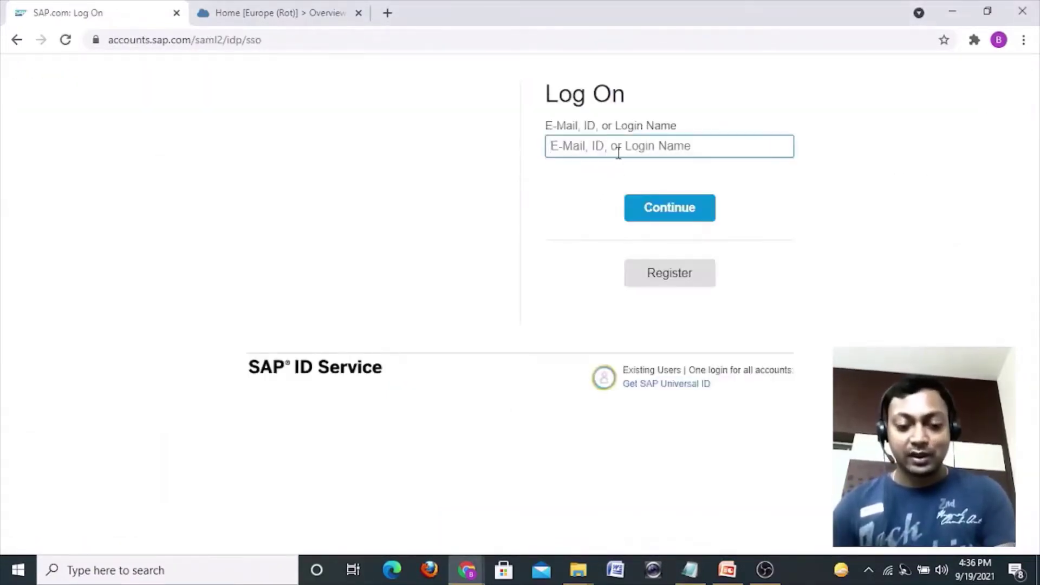
{"action": "key", "text": "ctrl+v"}
{"action": "left_click", "coordinate": [665, 214]}
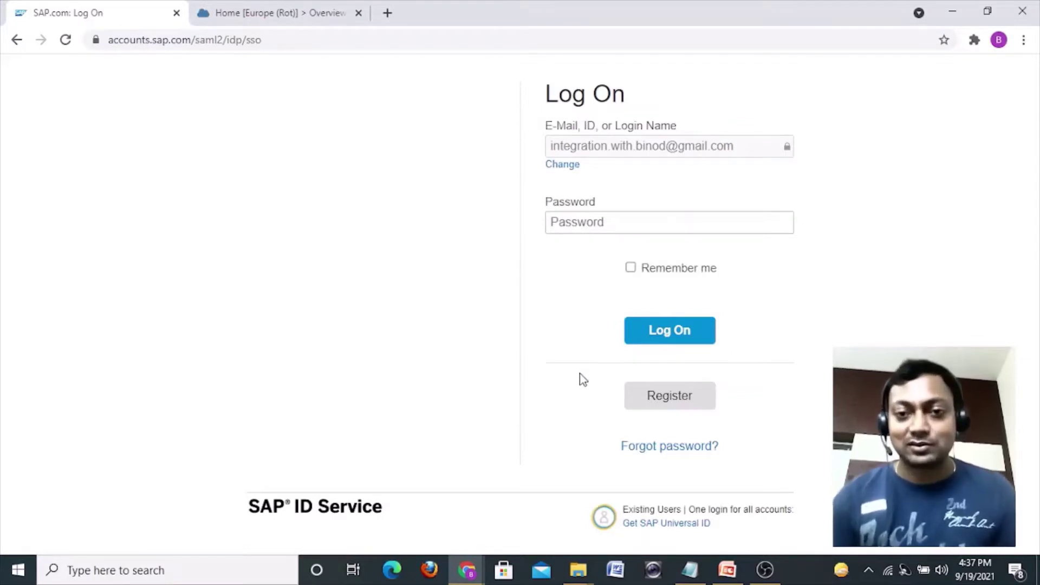
{"action": "left_click", "coordinate": [646, 407]}
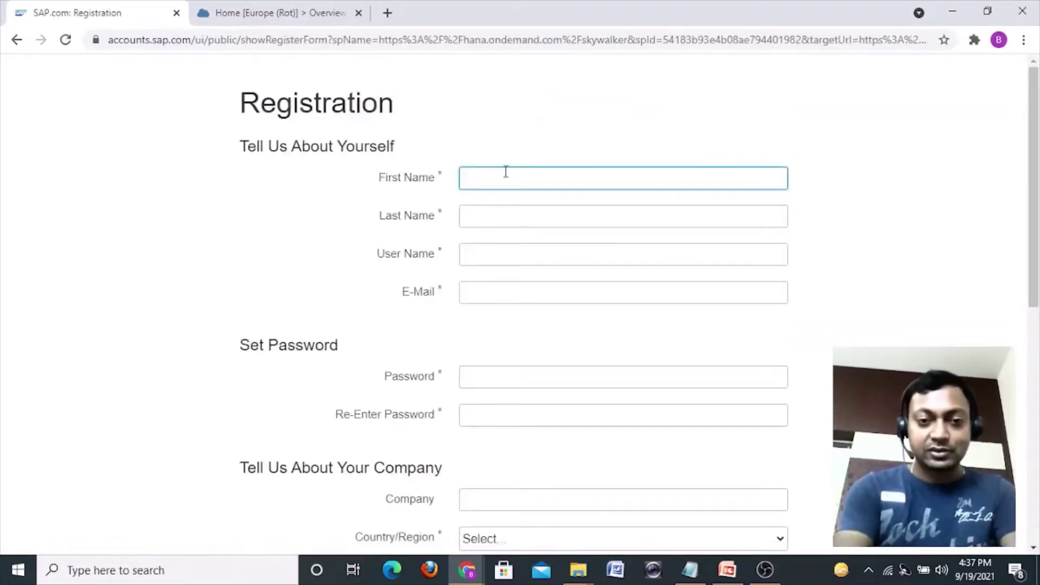
Fill in the registrant's first name, last name, user name and e-mail in the registration form.
{"action": "type", "text": "Binod"}
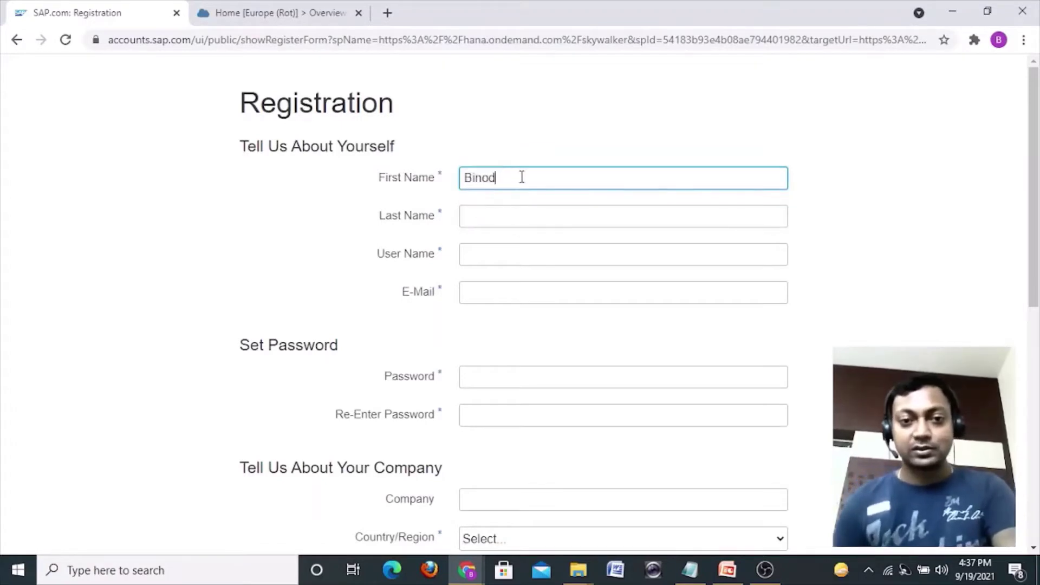
{"action": "left_click", "coordinate": [529, 208]}
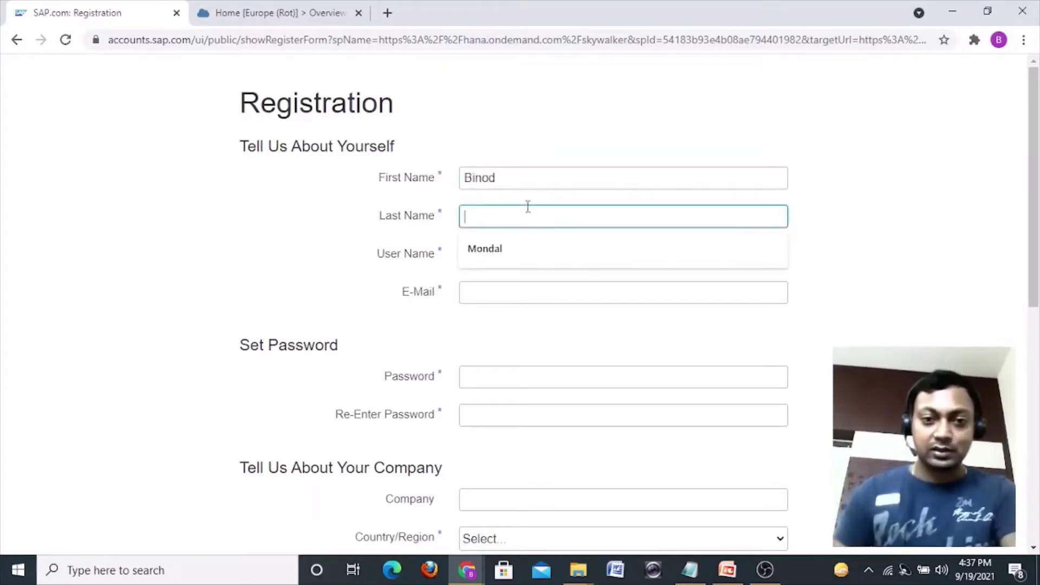
{"action": "left_click", "coordinate": [529, 255]}
{"action": "left_click", "coordinate": [516, 293]}
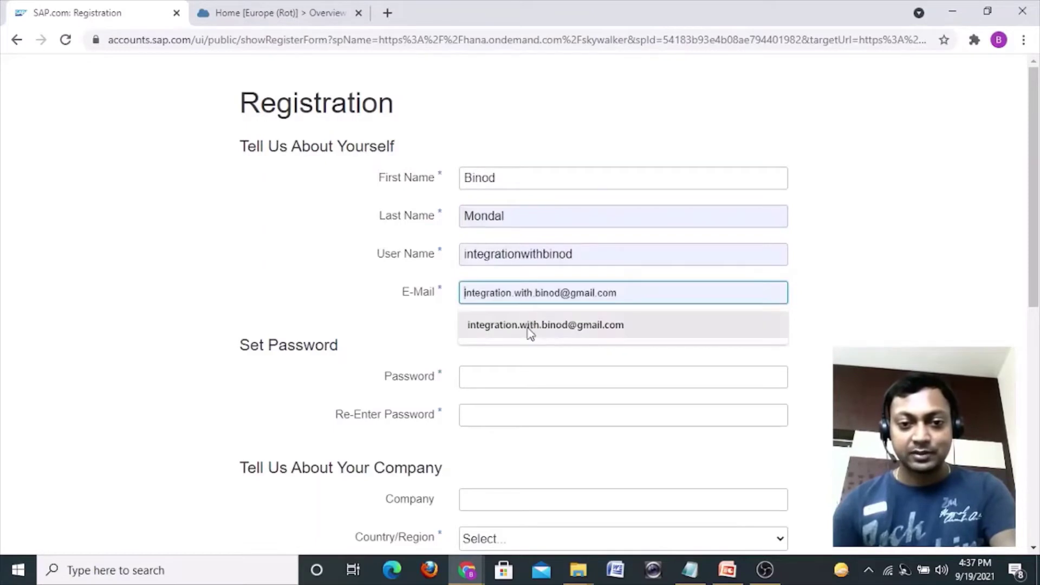
{"action": "left_click", "coordinate": [530, 326]}
Enter the account password and re-enter it for confirmation in the Set Password section.
{"action": "left_click", "coordinate": [501, 374]}
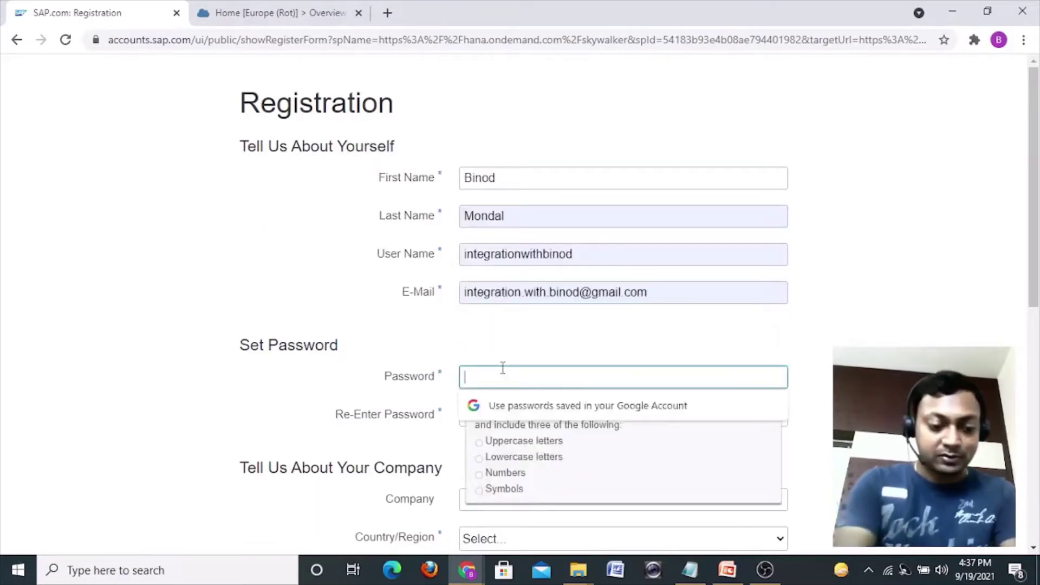
{"action": "type", "text": "•••••••"}
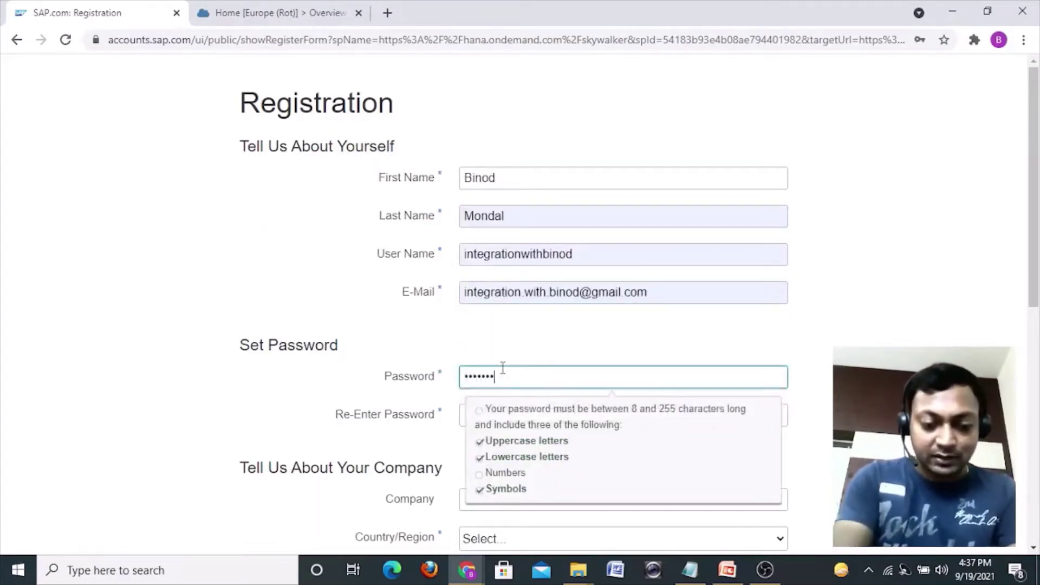
{"action": "type", "text": "••••"}
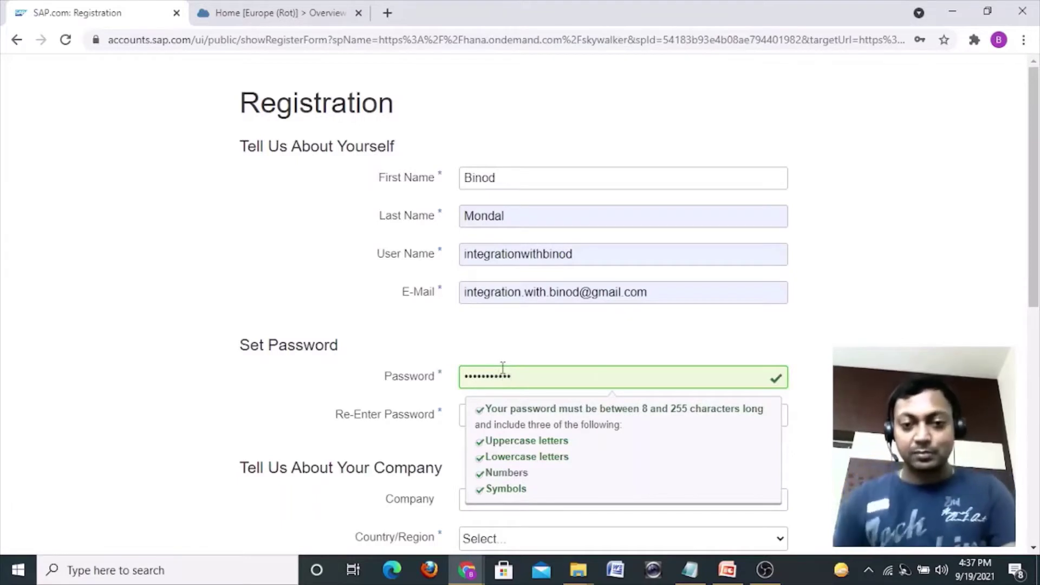
{"action": "scroll", "coordinate": [780, 374], "scroll_direction": "down", "scroll_amount": 2}
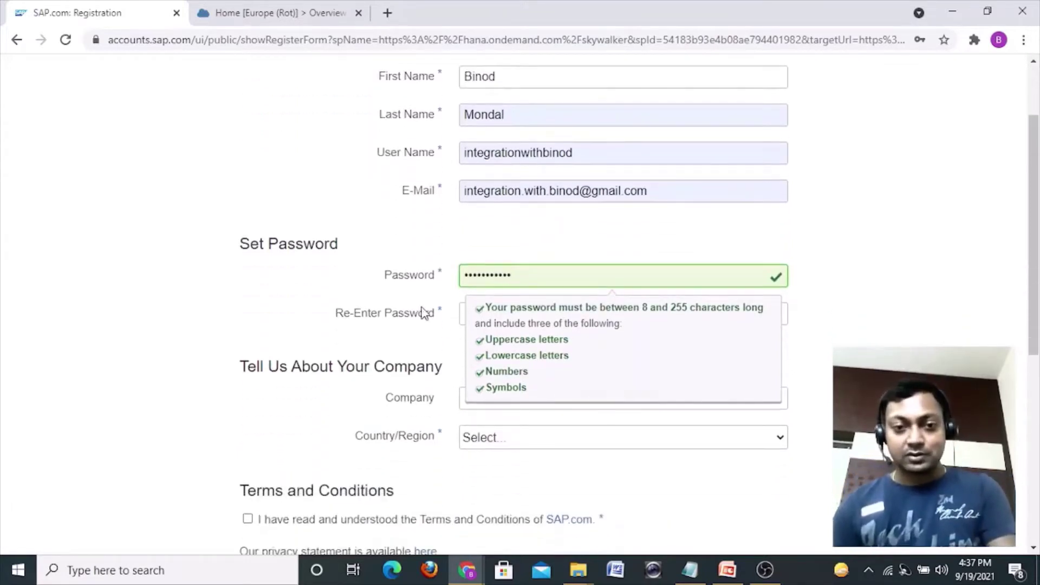
{"action": "left_click", "coordinate": [463, 313]}
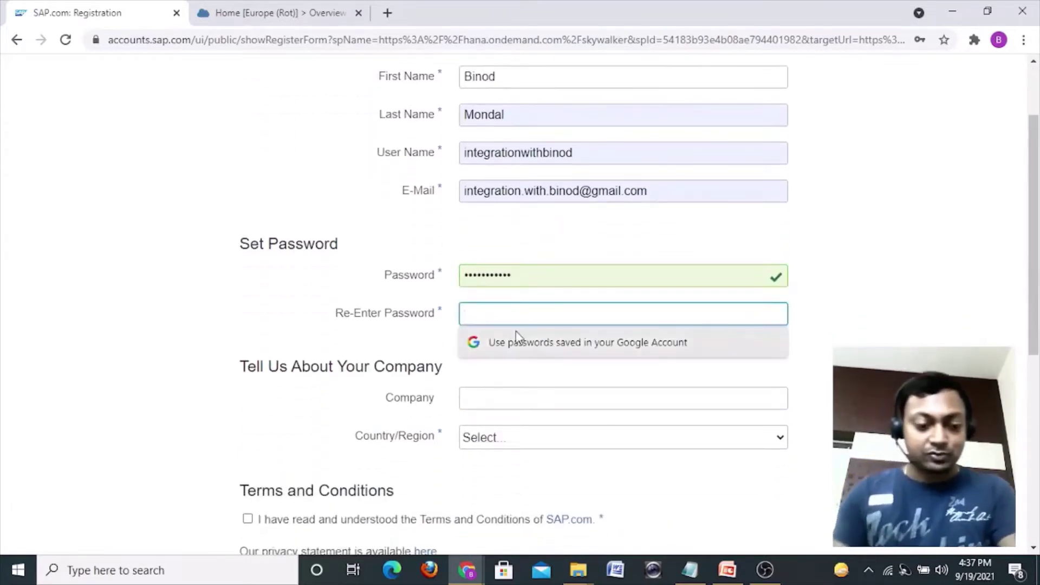
{"action": "type", "text": "••••••"}
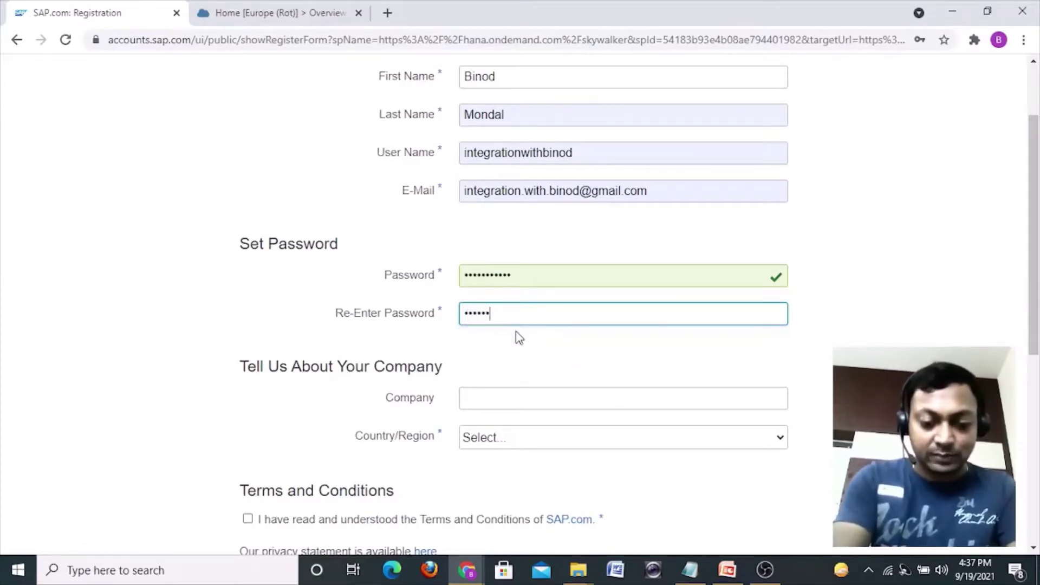
{"action": "type", "text": "••••••"}
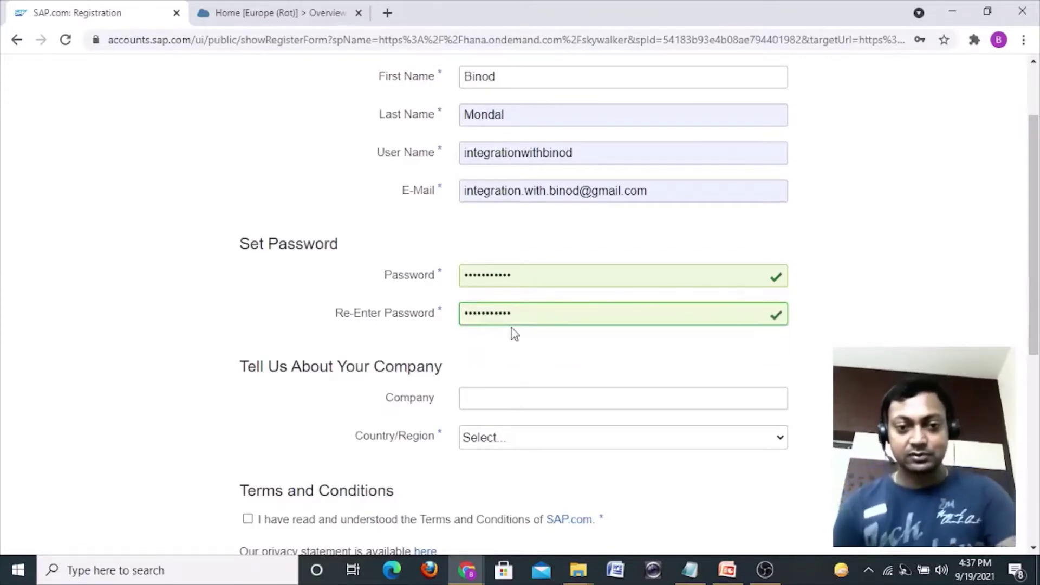
Set the Country/Region to India and accept the Terms and Conditions of SAP.com.
{"action": "scroll", "coordinate": [511, 328], "scroll_direction": "down", "scroll_amount": 2}
{"action": "left_click", "coordinate": [772, 340]}
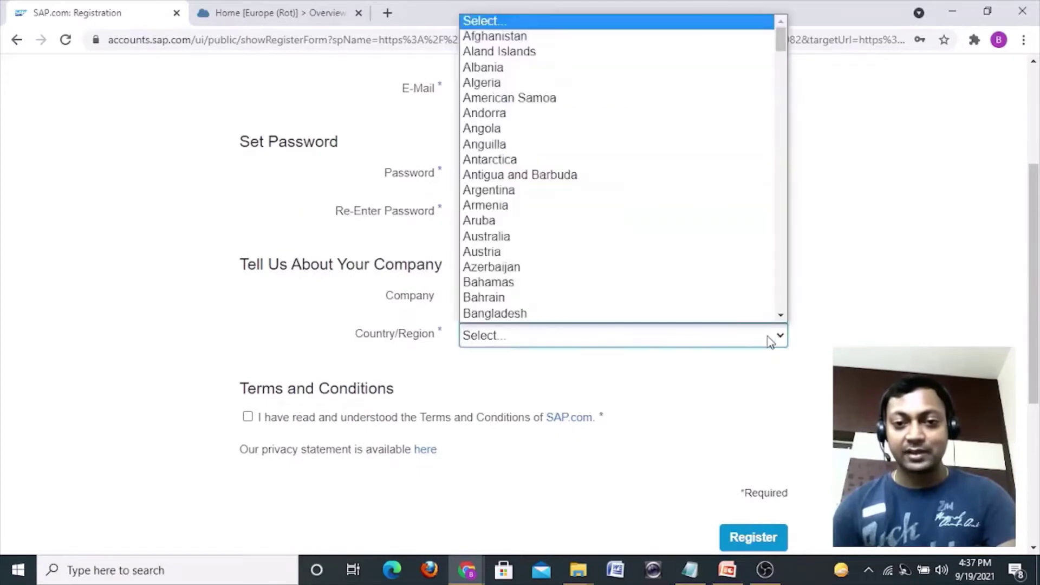
{"action": "scroll", "coordinate": [501, 249], "scroll_direction": "down", "scroll_amount": 1}
{"action": "type", "text": "india"}
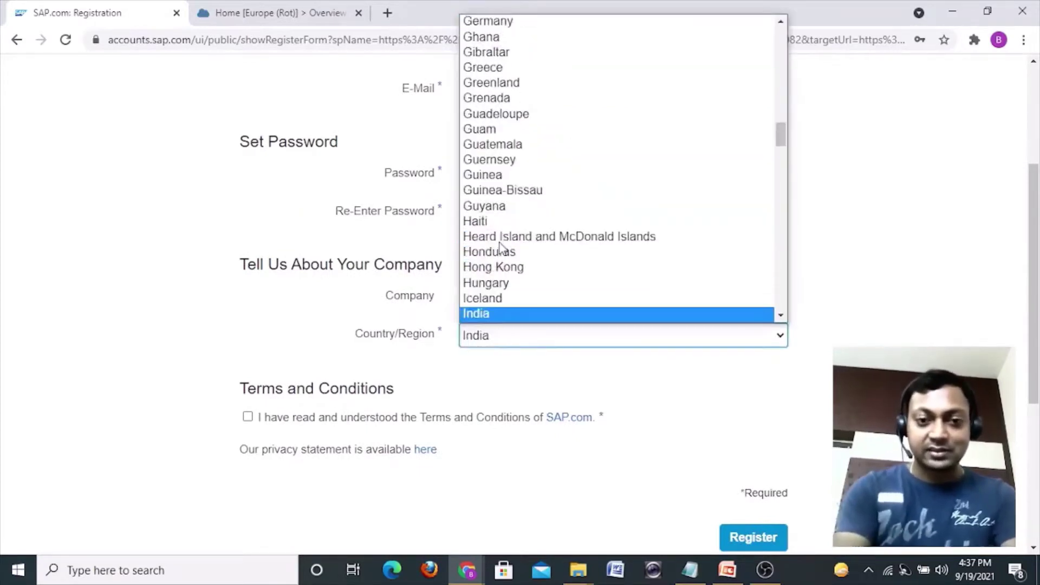
{"action": "left_click", "coordinate": [472, 312]}
{"action": "scroll", "coordinate": [249, 216], "scroll_direction": "down", "scroll_amount": 4}
{"action": "left_click", "coordinate": [247, 215]}
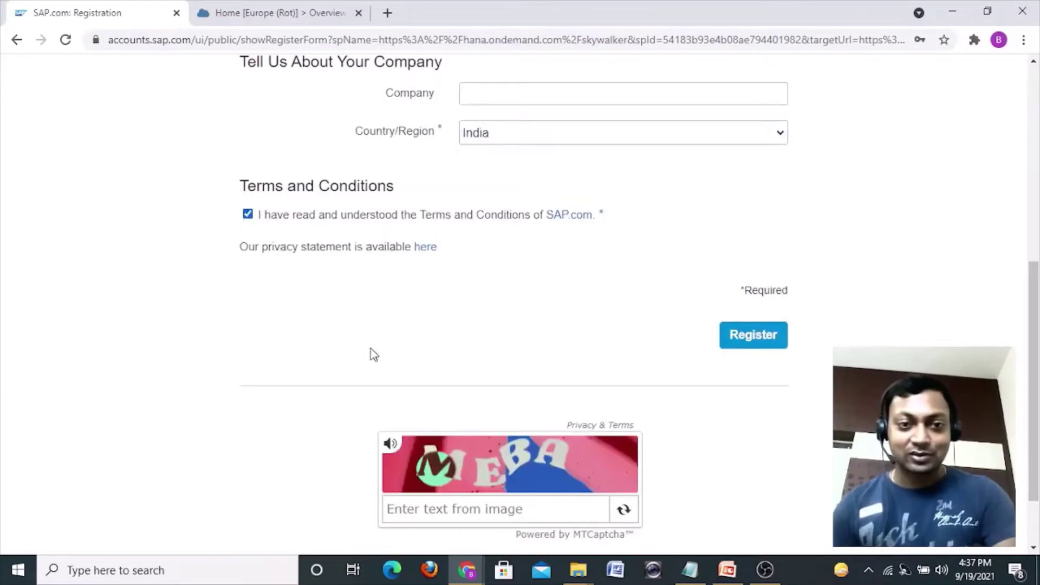
Review the completed form, enter the captcha text from the image and submit the registration.
{"action": "scroll", "coordinate": [372, 355], "scroll_direction": "down", "scroll_amount": 2}
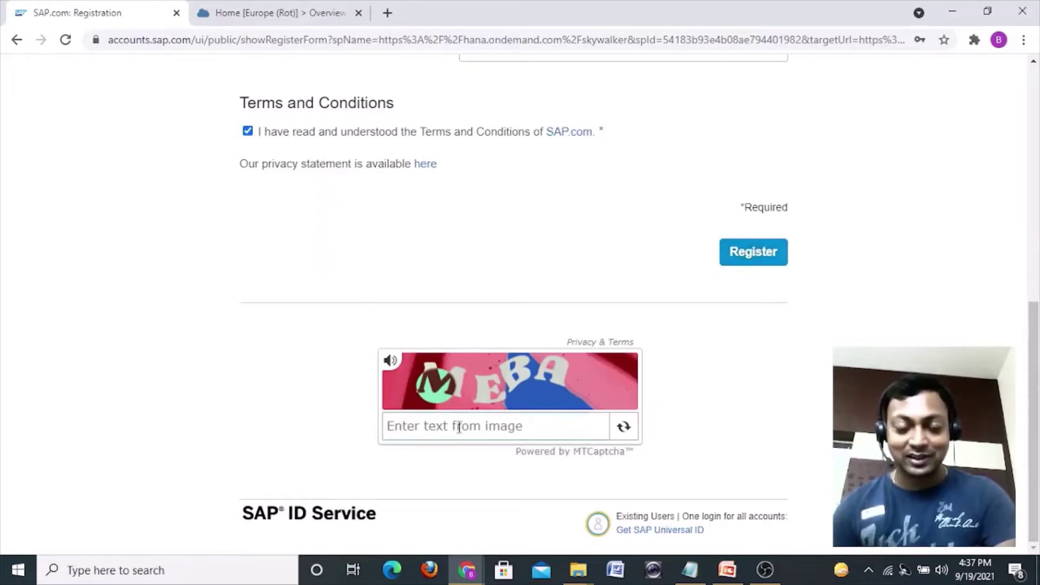
{"action": "scroll", "coordinate": [504, 360], "scroll_direction": "up", "scroll_amount": 9}
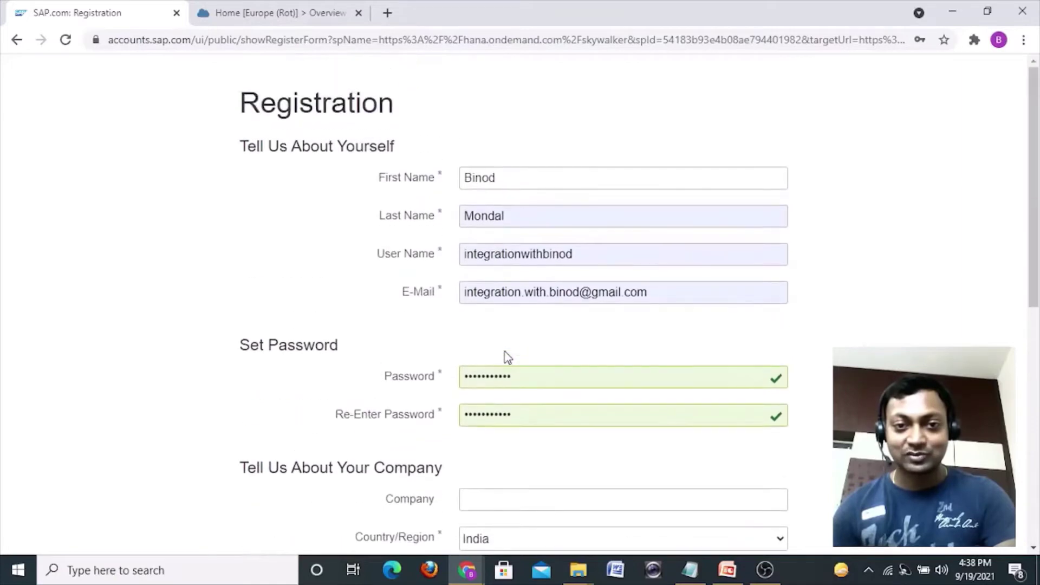
{"action": "scroll", "coordinate": [504, 360], "scroll_direction": "down", "scroll_amount": 6}
{"action": "scroll", "coordinate": [494, 368], "scroll_direction": "down", "scroll_amount": 2}
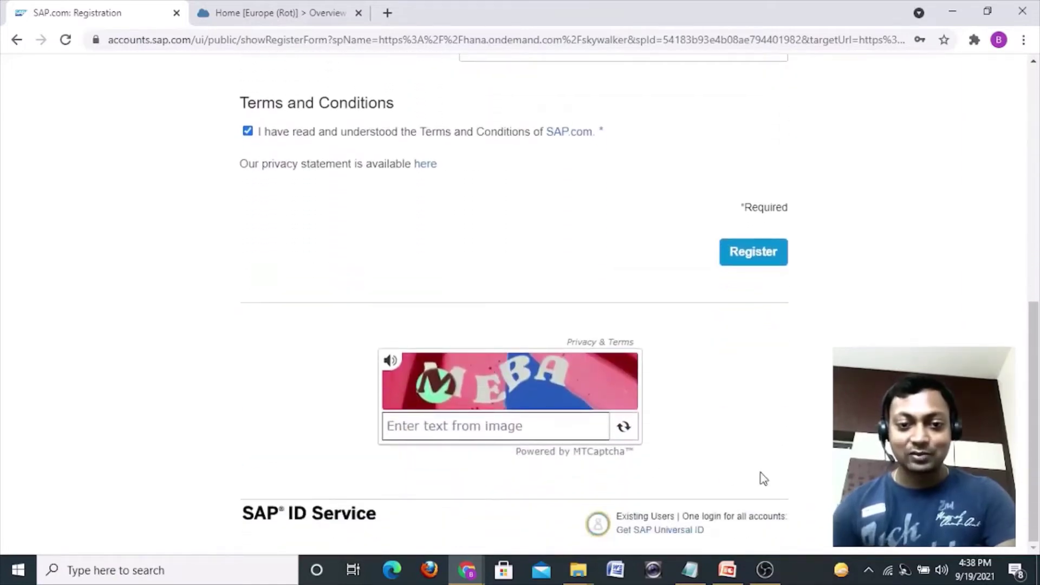
{"action": "type", "text": "M"}
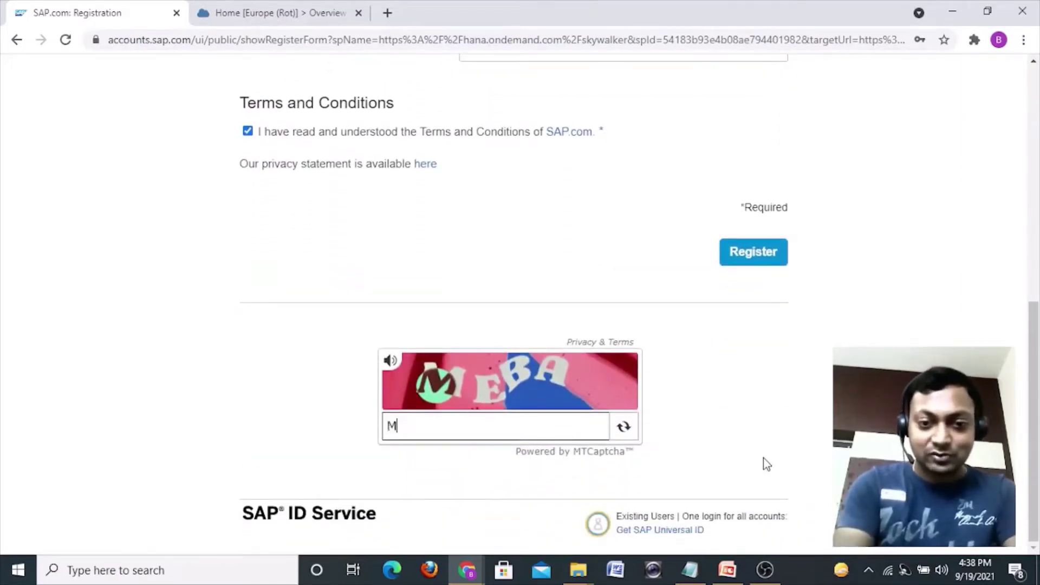
{"action": "type", "text": "EBA"}
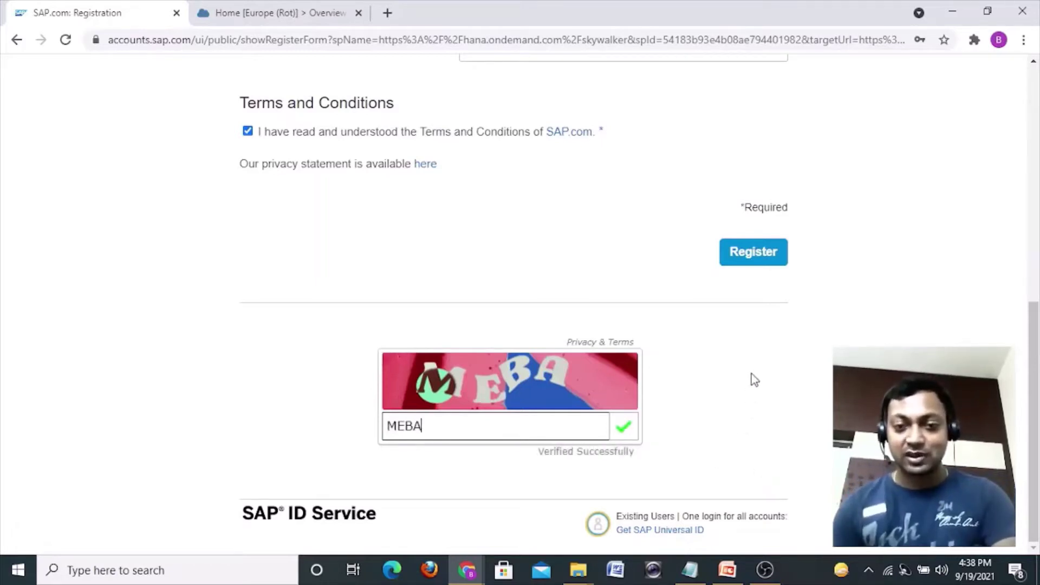
{"action": "left_click", "coordinate": [748, 256]}
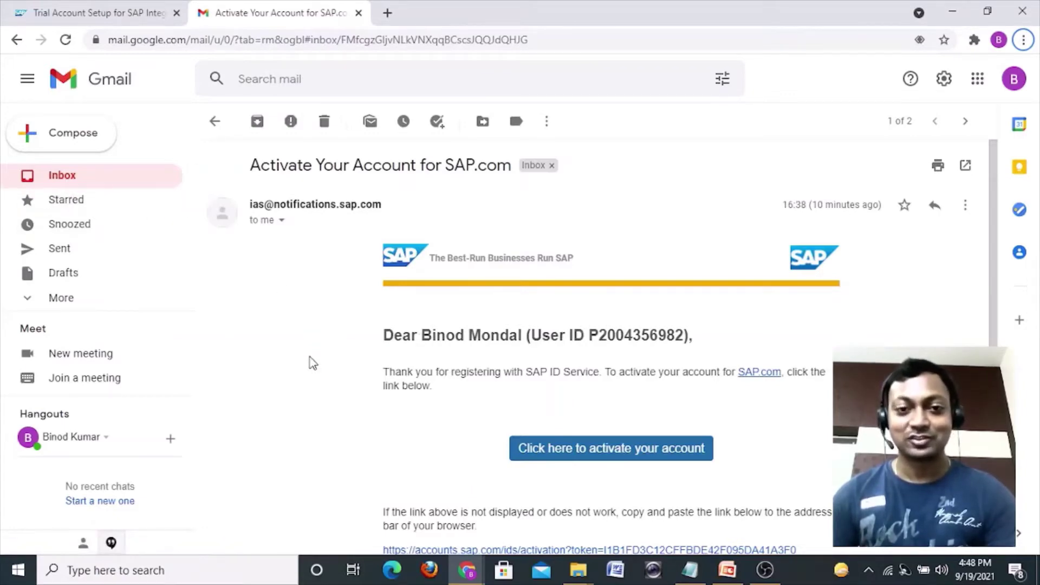
In Gmail, highlight the user ID in the SAP activation e-mail and activate the account through its link.
{"action": "scroll", "coordinate": [313, 362], "scroll_direction": "down", "scroll_amount": 1}
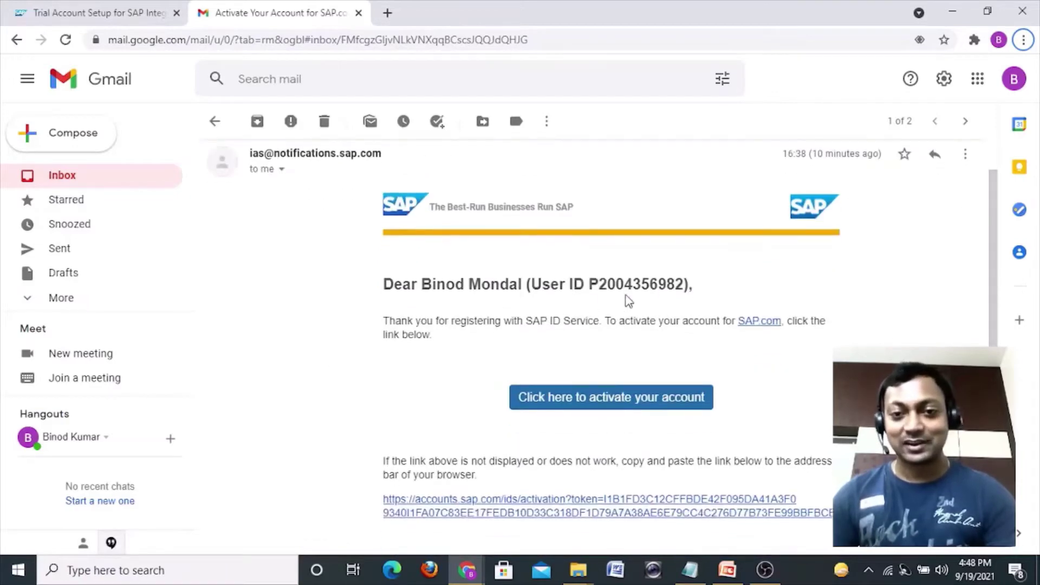
{"action": "left_click_drag", "start_coordinate": [589, 282], "coordinate": [686, 281]}
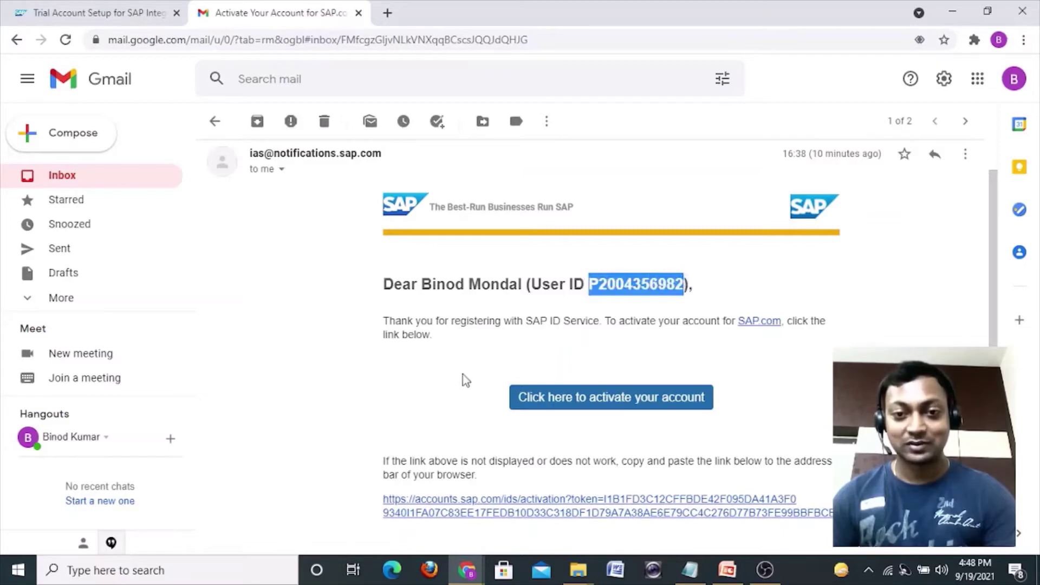
{"action": "scroll", "coordinate": [462, 373], "scroll_direction": "up", "scroll_amount": 1}
{"action": "scroll", "coordinate": [459, 369], "scroll_direction": "down", "scroll_amount": 2}
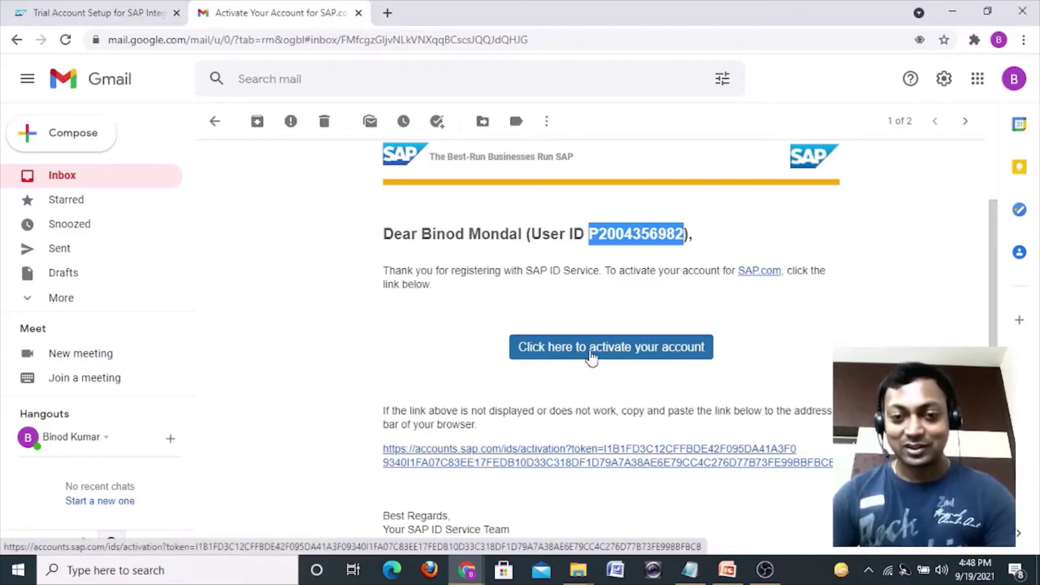
{"action": "scroll", "coordinate": [542, 358], "scroll_direction": "down", "scroll_amount": 2}
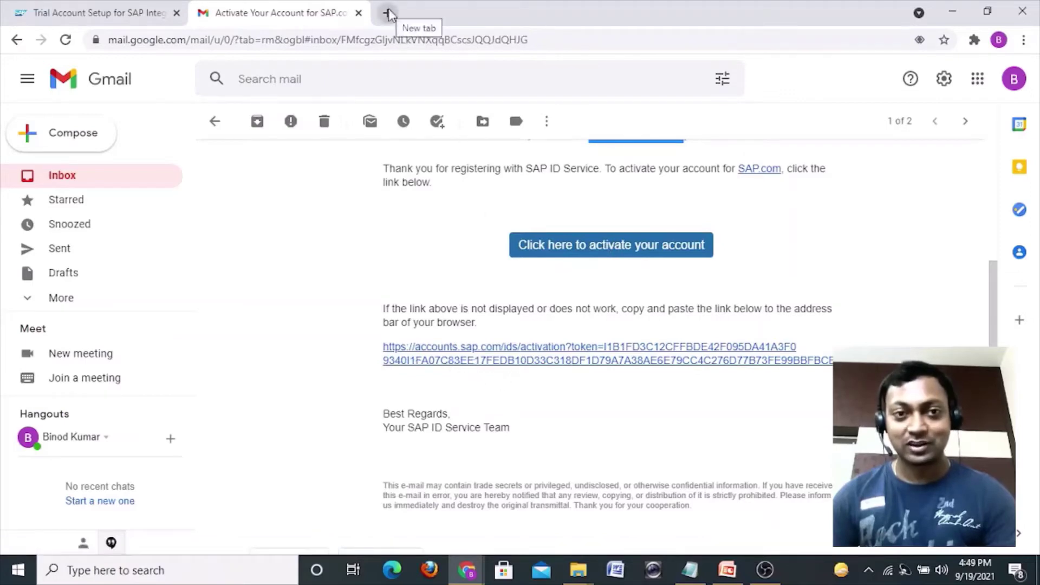
{"action": "left_click", "coordinate": [584, 250]}
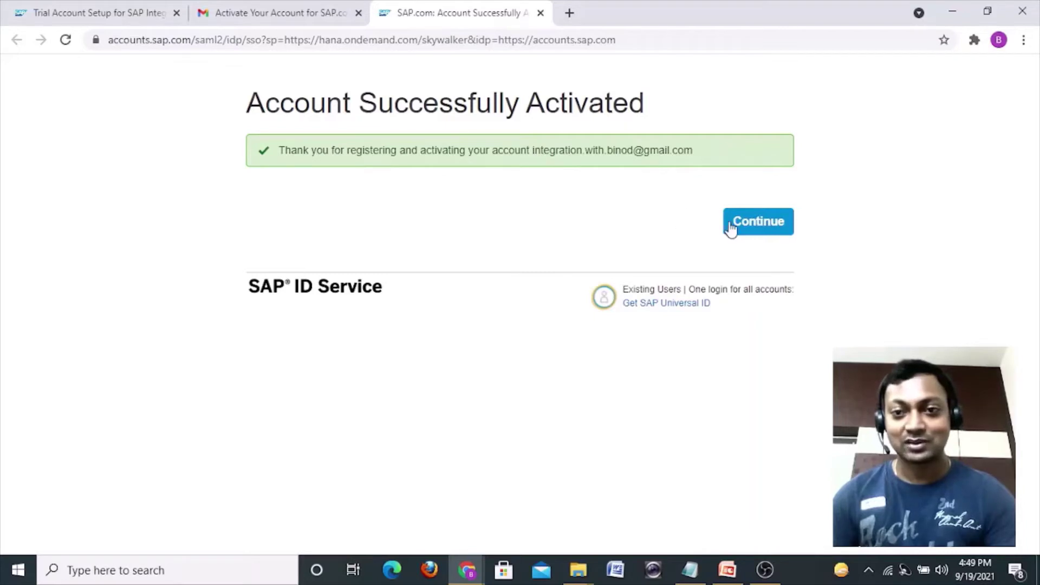
Continue to the account profile, accepting the SAP ID Service legal disclaimers, and look through the profile sections.
{"action": "left_click", "coordinate": [748, 228]}
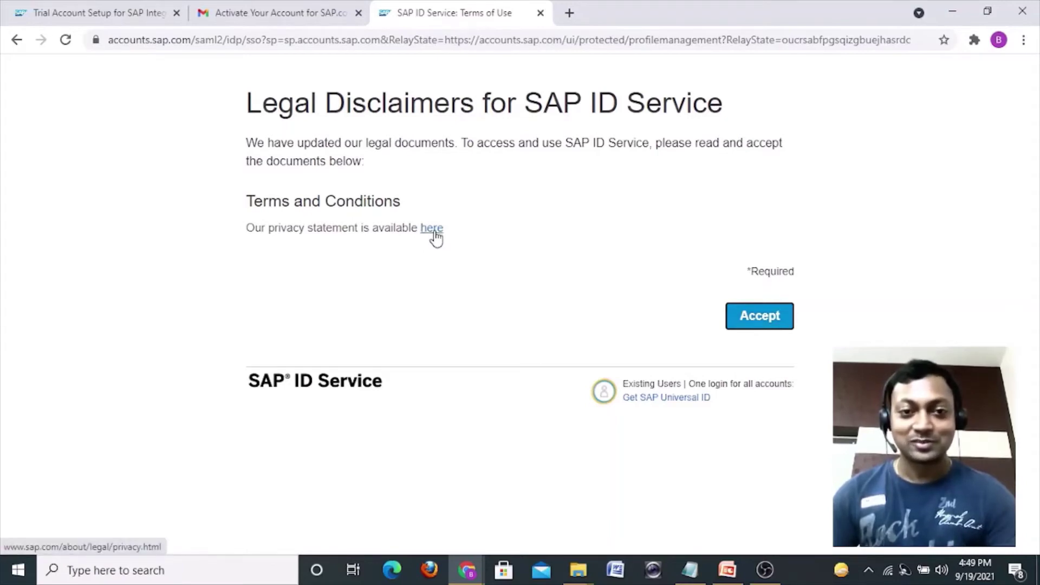
{"action": "left_click", "coordinate": [764, 319]}
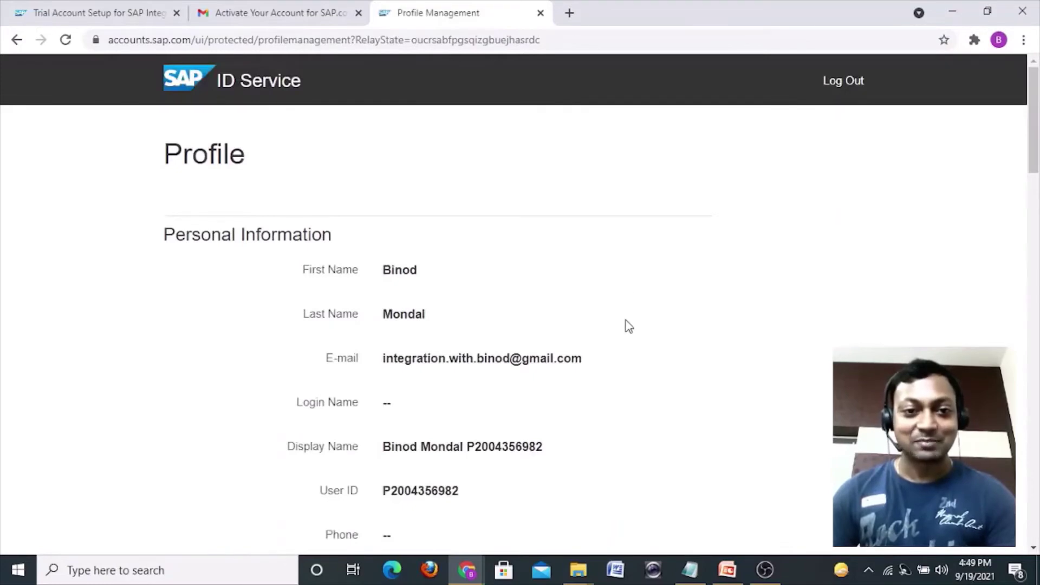
{"action": "scroll", "coordinate": [532, 265], "scroll_direction": "down", "scroll_amount": 5}
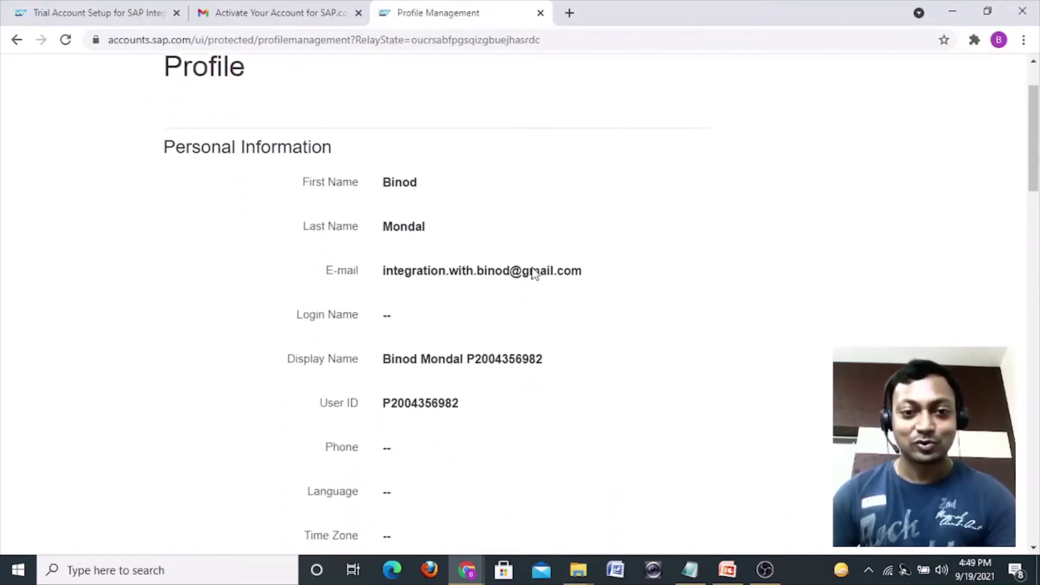
{"action": "scroll", "coordinate": [535, 272], "scroll_direction": "down", "scroll_amount": 5}
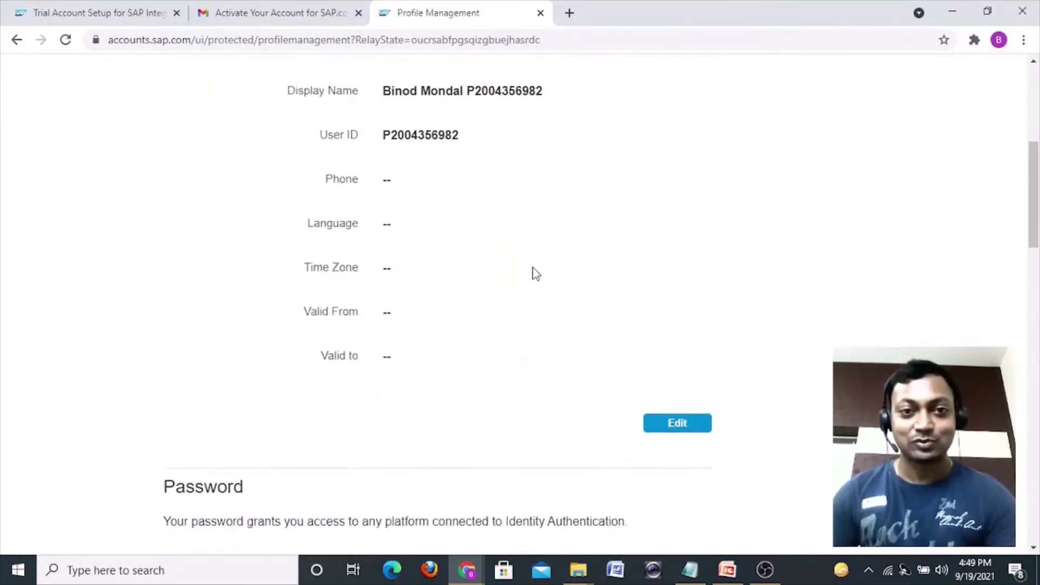
{"action": "scroll", "coordinate": [536, 273], "scroll_direction": "down", "scroll_amount": 6}
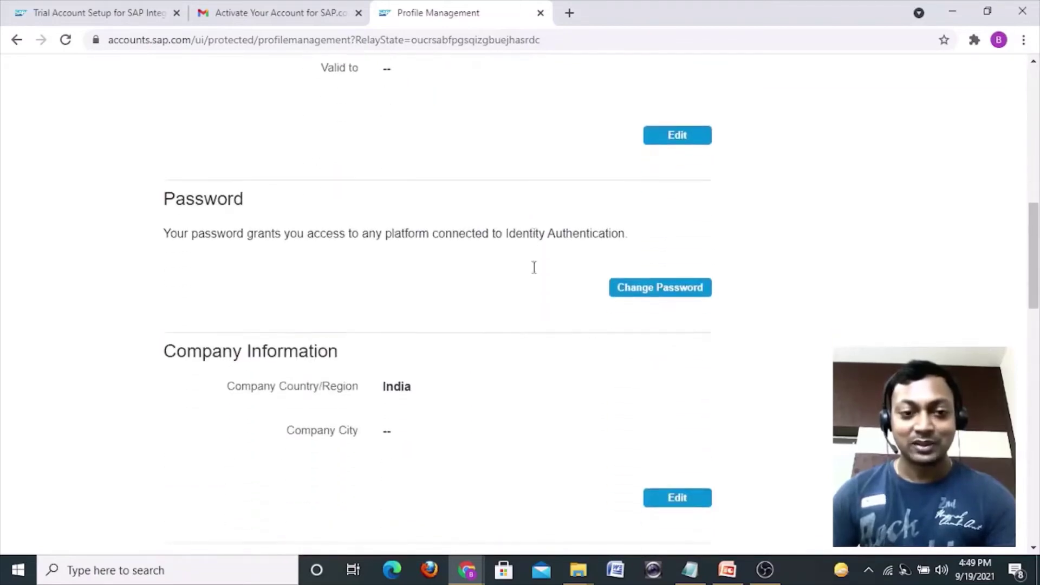
{"action": "scroll", "coordinate": [536, 273], "scroll_direction": "down", "scroll_amount": 7}
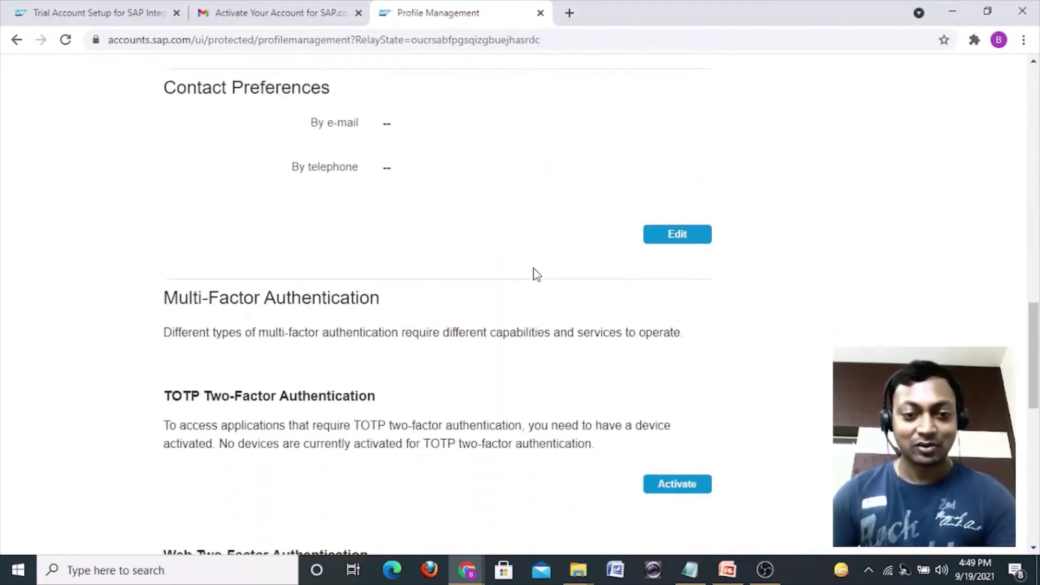
Review the SAP ID Service profile, highlighting the user ID and examining the sections from Personal Information down to My Data.
{"action": "scroll", "coordinate": [537, 273], "scroll_direction": "up", "scroll_amount": 20}
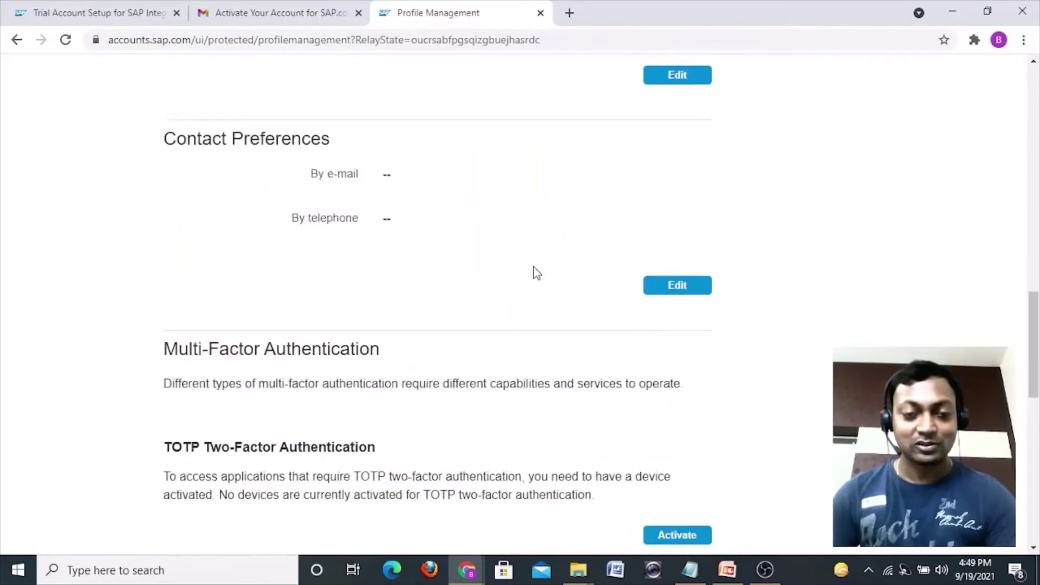
{"action": "scroll", "coordinate": [536, 270], "scroll_direction": "up", "scroll_amount": 1}
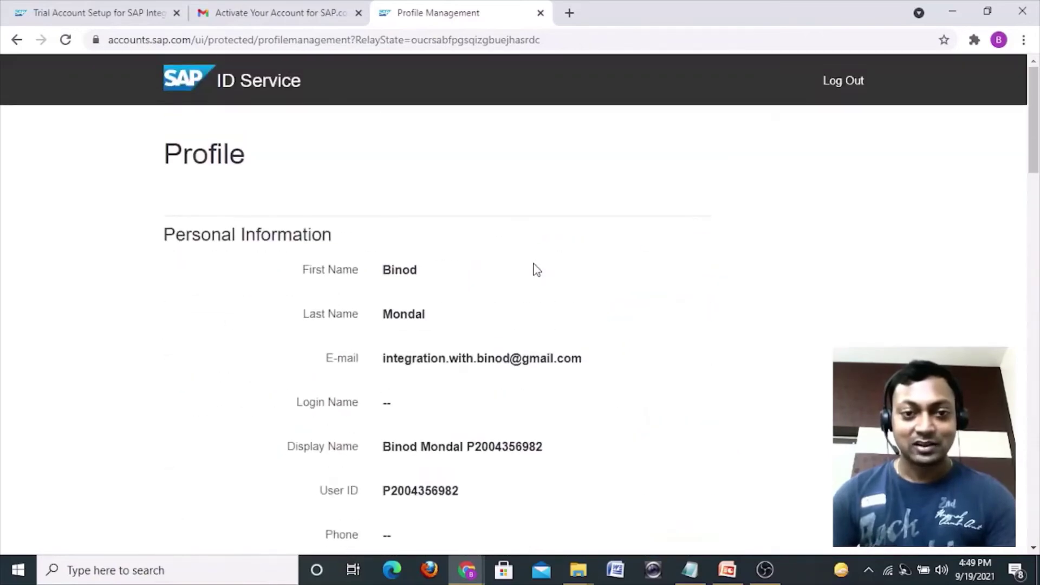
{"action": "scroll", "coordinate": [536, 270], "scroll_direction": "down", "scroll_amount": 4}
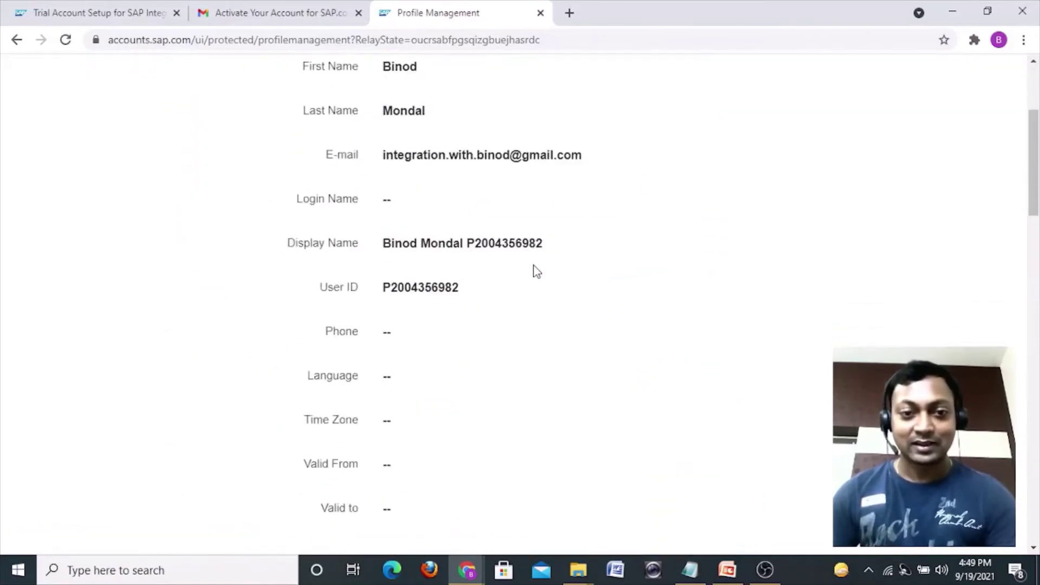
{"action": "double_click", "coordinate": [413, 288]}
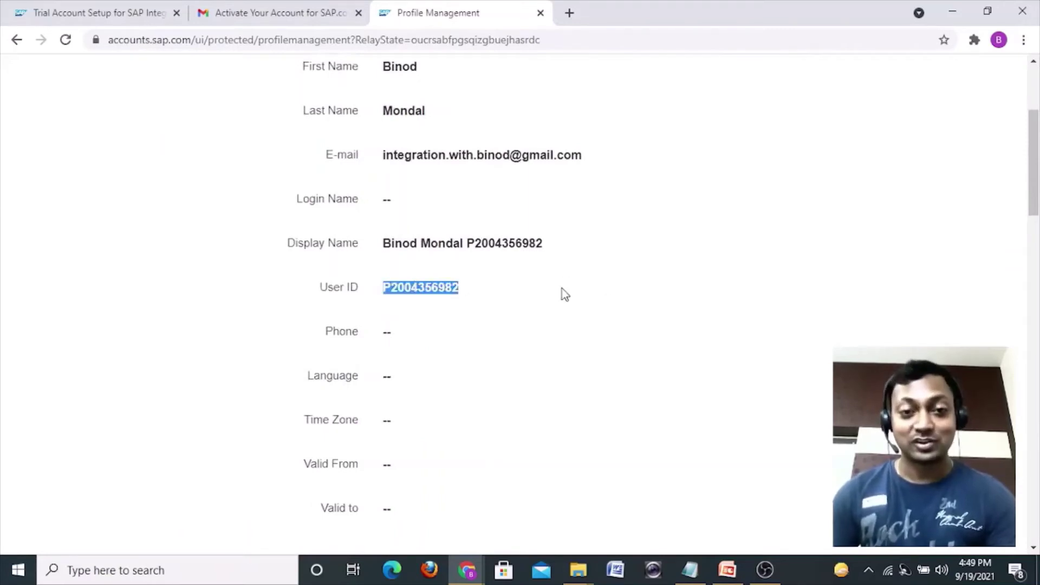
{"action": "scroll", "coordinate": [562, 295], "scroll_direction": "down", "scroll_amount": 3}
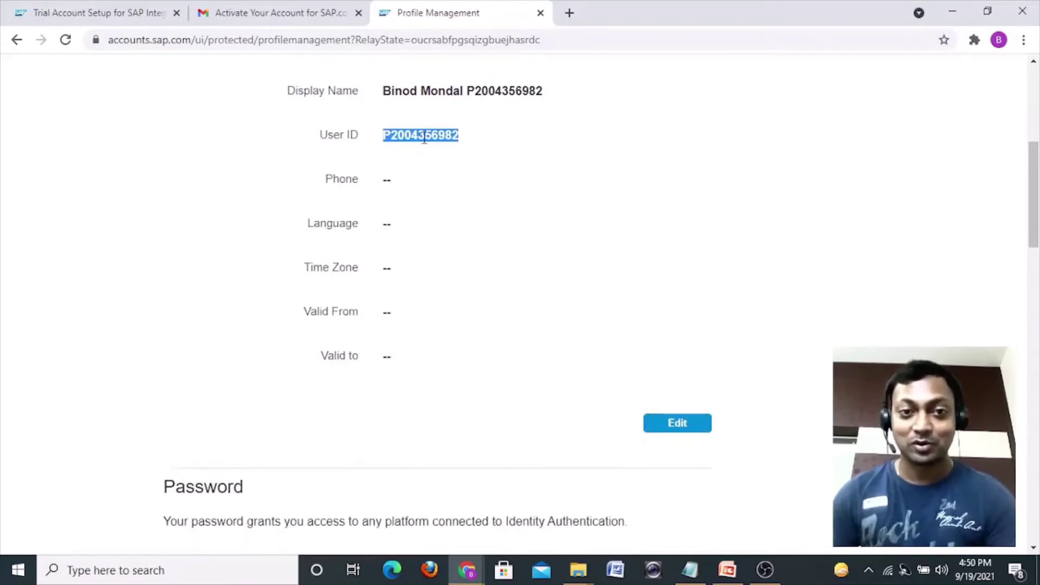
{"action": "scroll", "coordinate": [508, 264], "scroll_direction": "down", "scroll_amount": 7}
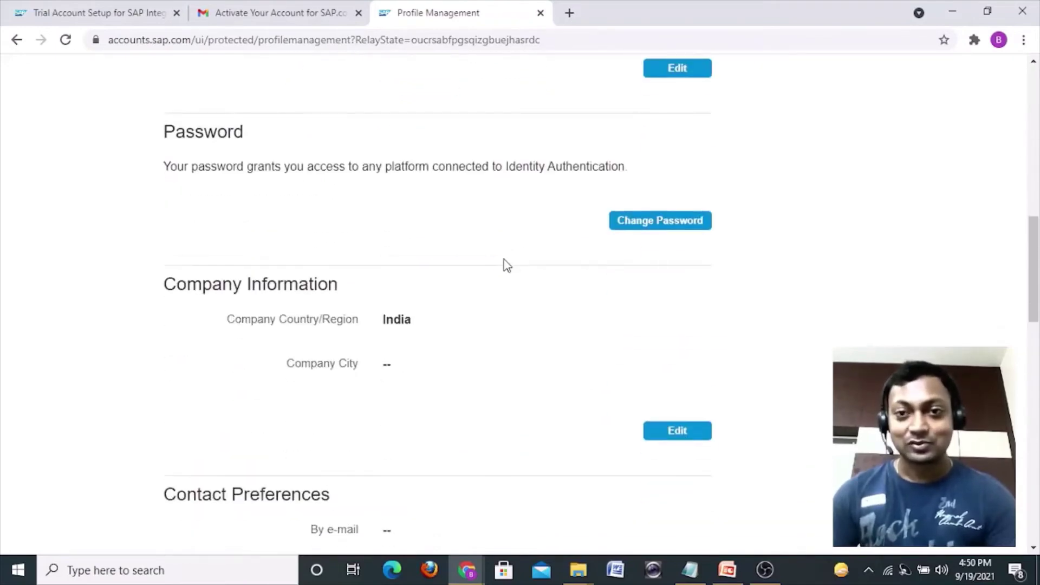
{"action": "scroll", "coordinate": [507, 265], "scroll_direction": "down", "scroll_amount": 15}
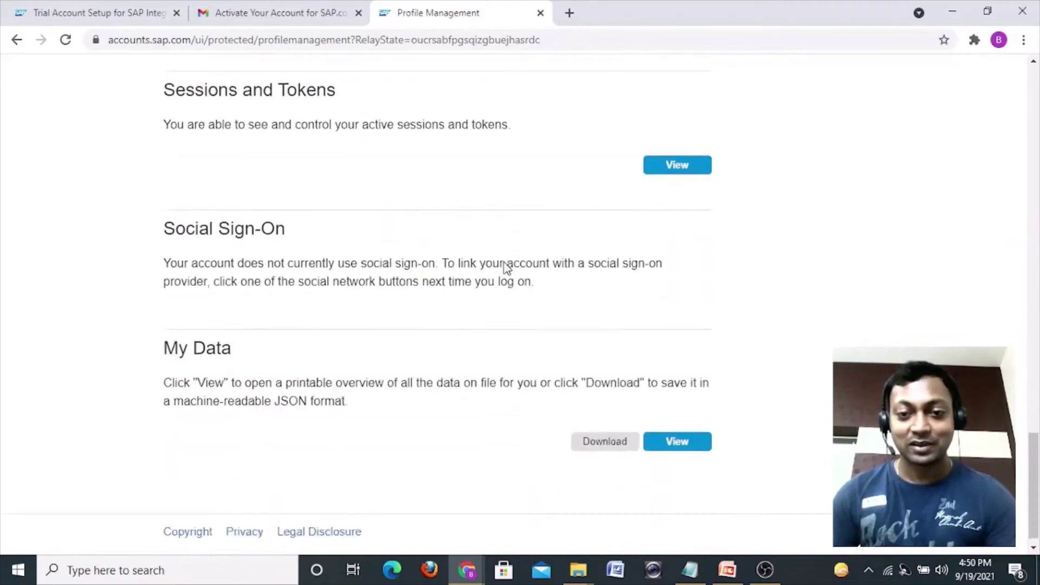
{"action": "scroll", "coordinate": [505, 269], "scroll_direction": "up", "scroll_amount": 20}
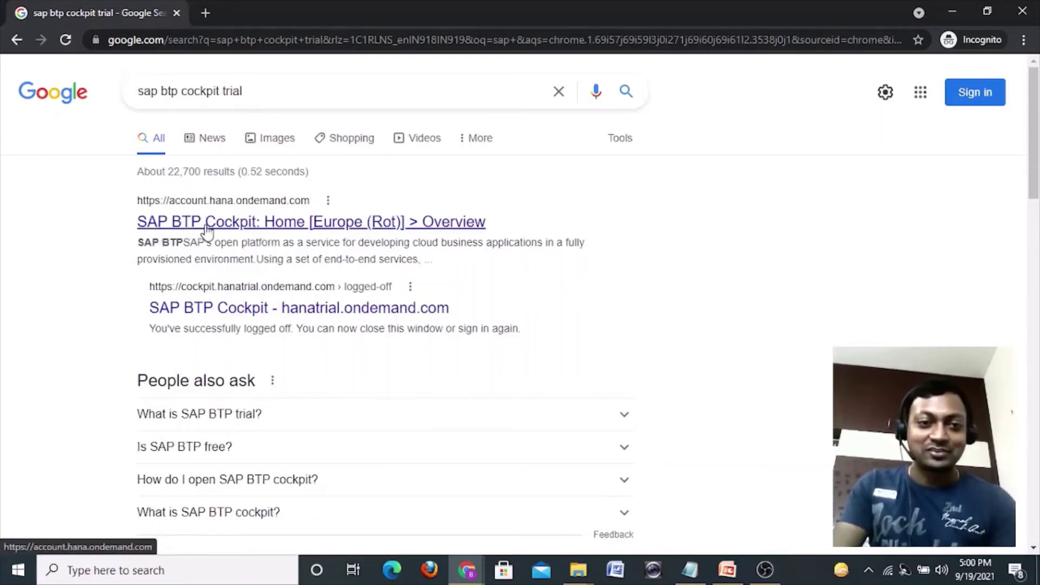
Open the SAP BTP Cockpit from the Google results and start signing in with the account's e-mail address.
{"action": "left_click", "coordinate": [239, 227]}
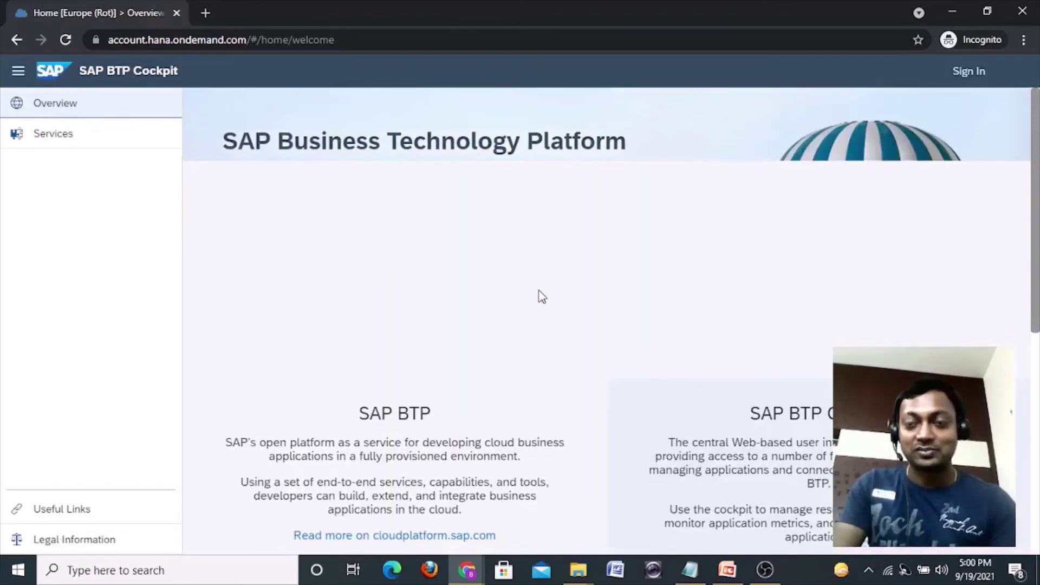
{"action": "left_click", "coordinate": [970, 73]}
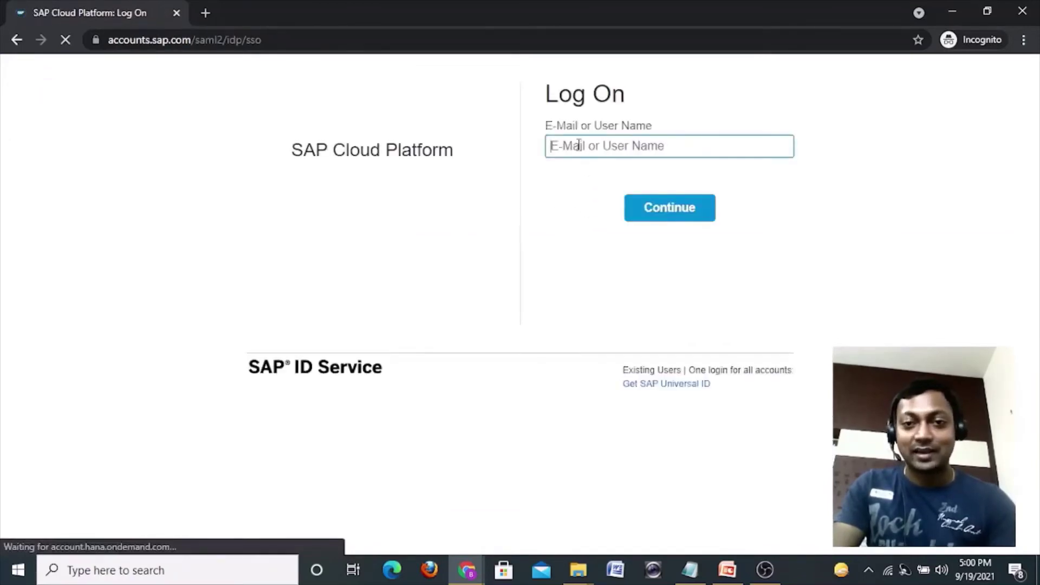
{"action": "key", "text": "ctrl+v"}
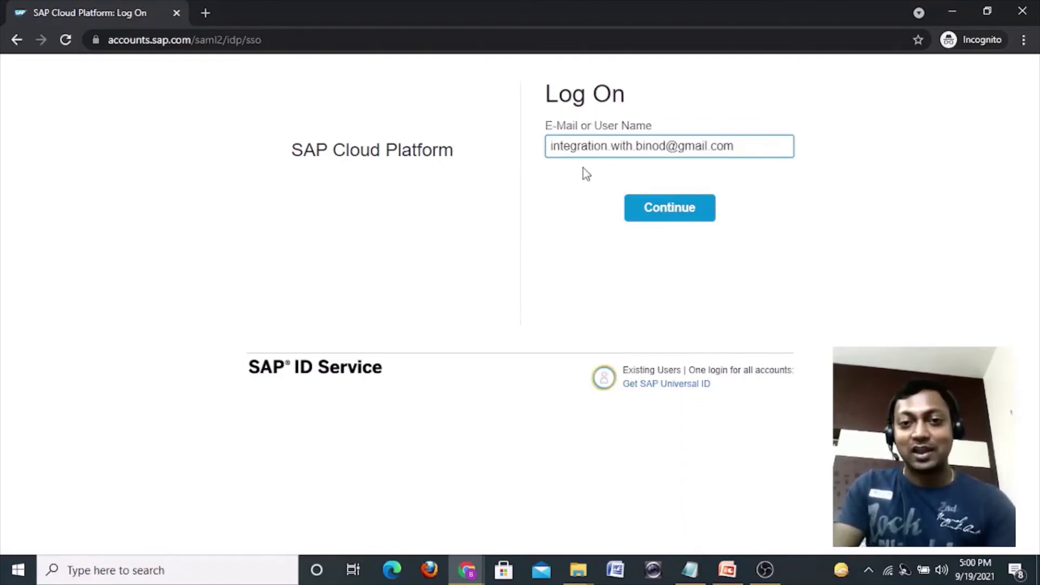
{"action": "left_click", "coordinate": [678, 212]}
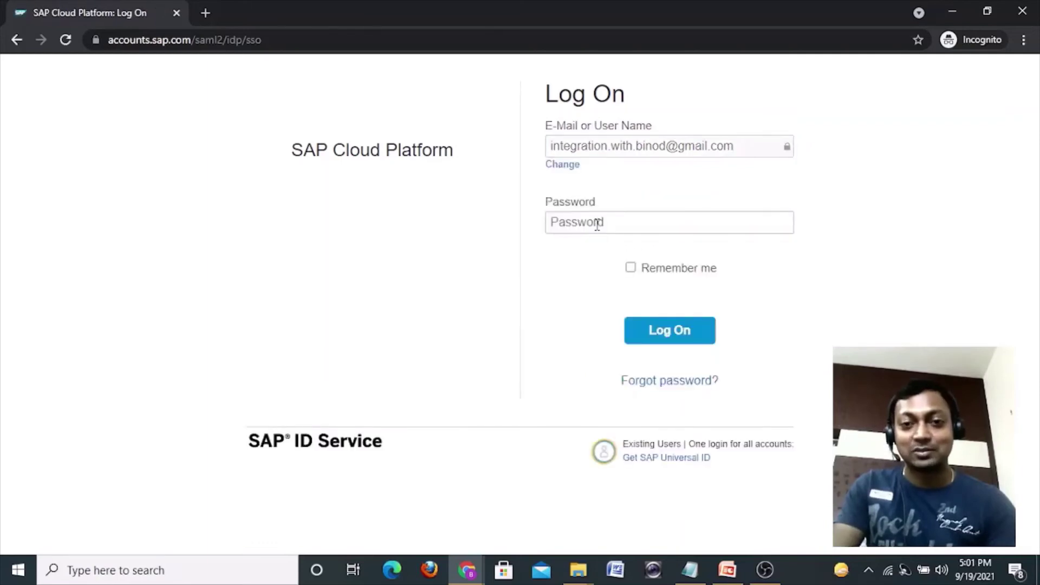
Enter the account password and log on to SAP Cloud Platform.
{"action": "left_click", "coordinate": [599, 224]}
{"action": "type", "text": "**********"}
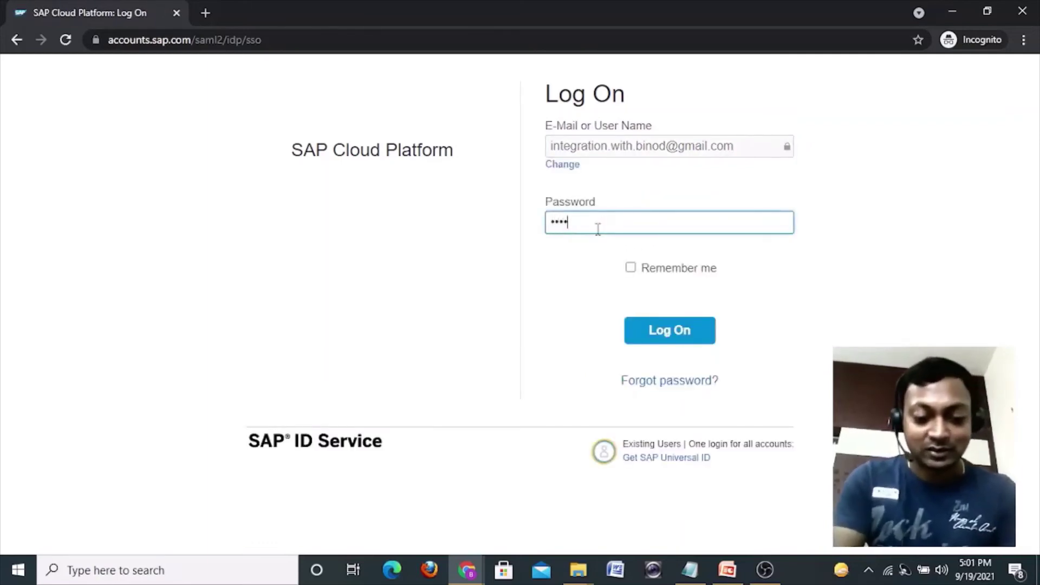
{"action": "type", "text": "*"}
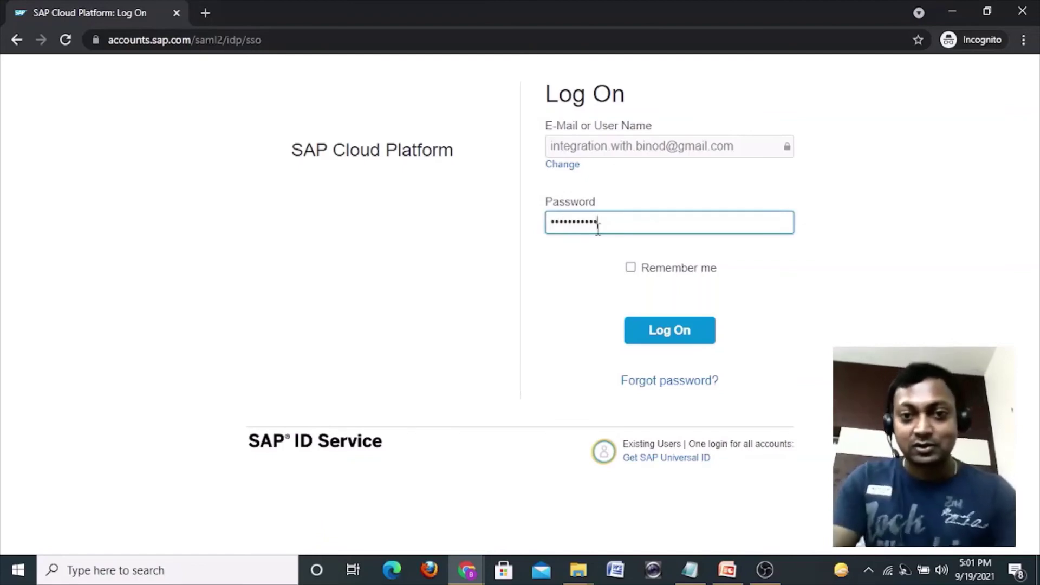
{"action": "left_click", "coordinate": [649, 337]}
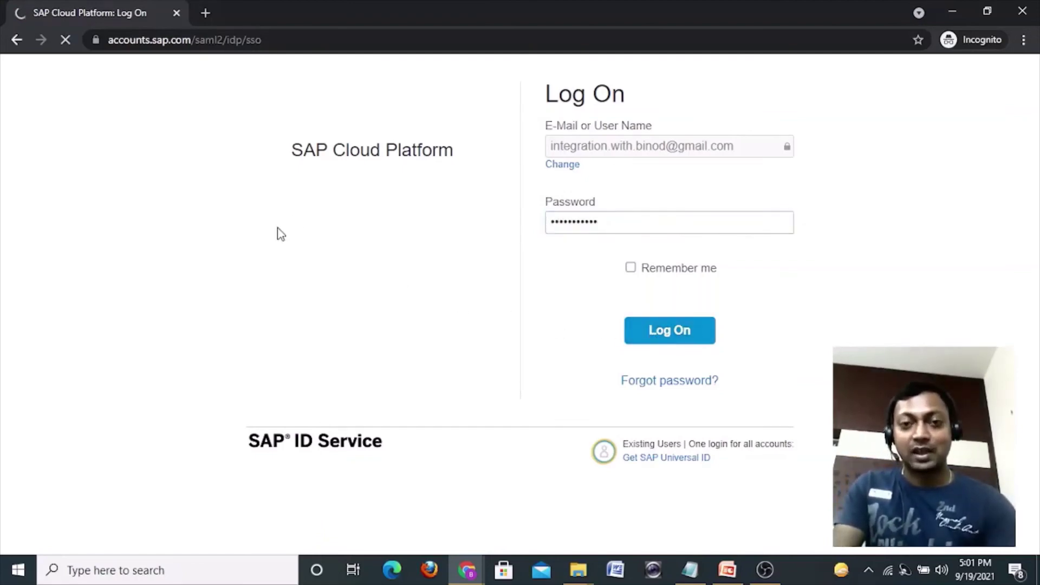